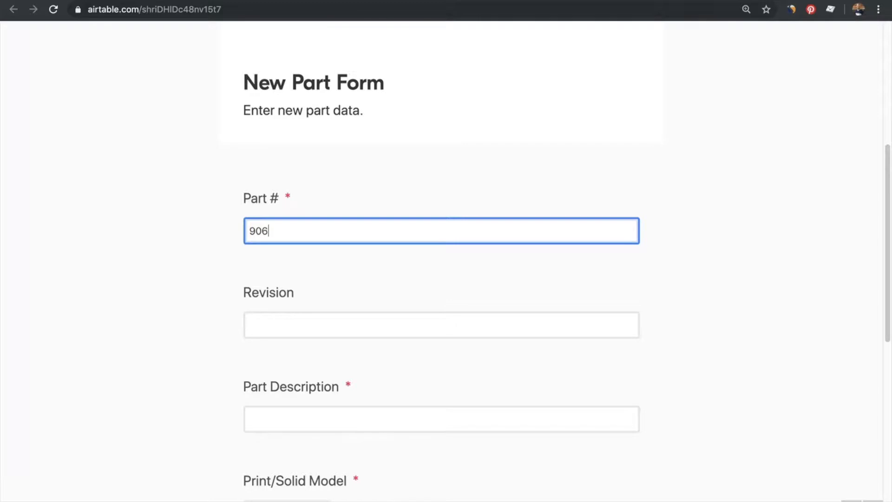
Fill in the new part's number as 906-0607, revision as D and description as Fixture Plate.
text(0607)
click(307, 318)
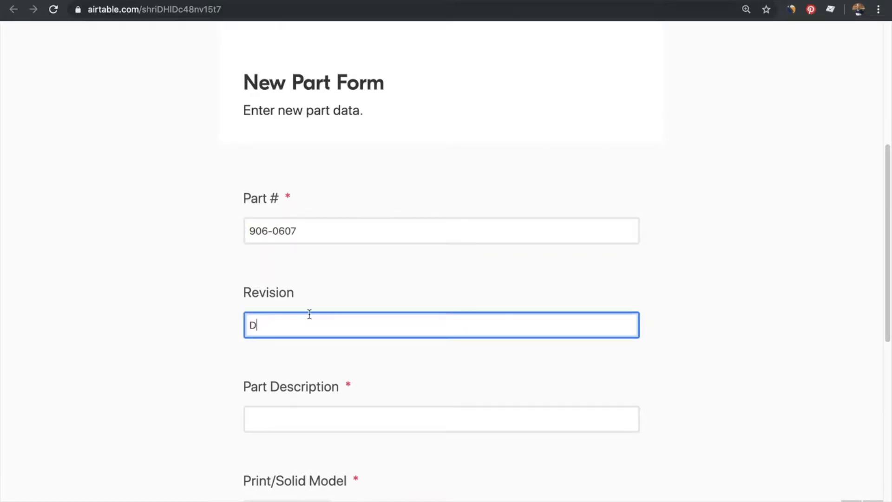
scroll(309, 314, down, 6)
click(295, 113)
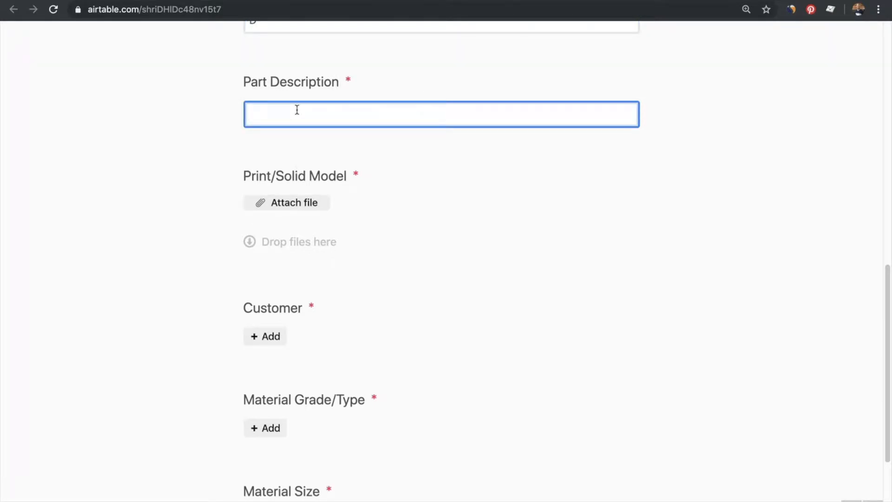
text(Fixture Plate)
Attach Fixture Plate Drawing.pdf from the Downloads folder as the part's print/solid model.
click(274, 203)
click(471, 253)
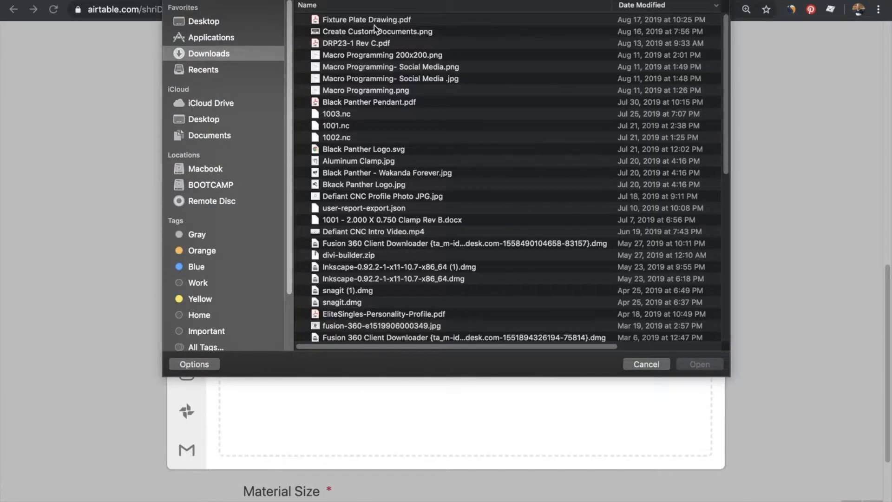
click(367, 19)
click(694, 364)
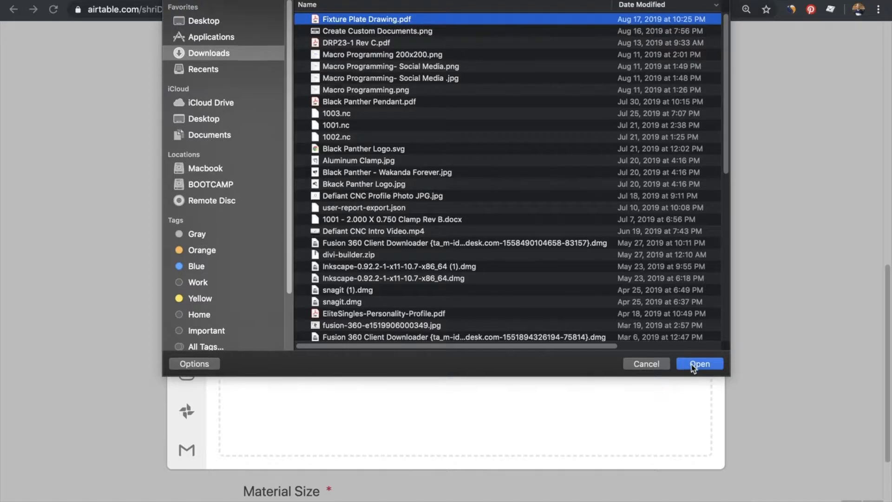
click(685, 443)
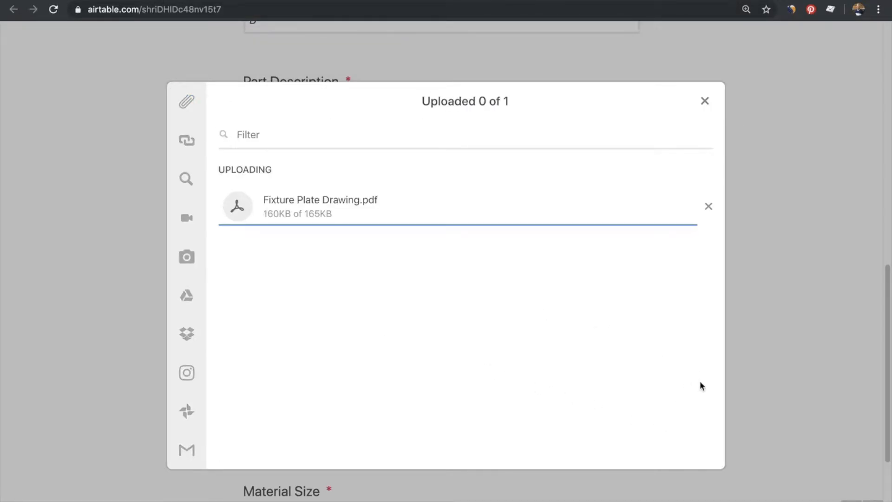
Set the part's customer to Defiant CNC and its material grade/type to 6061 - Aluminum.
scroll(559, 402, down, 6)
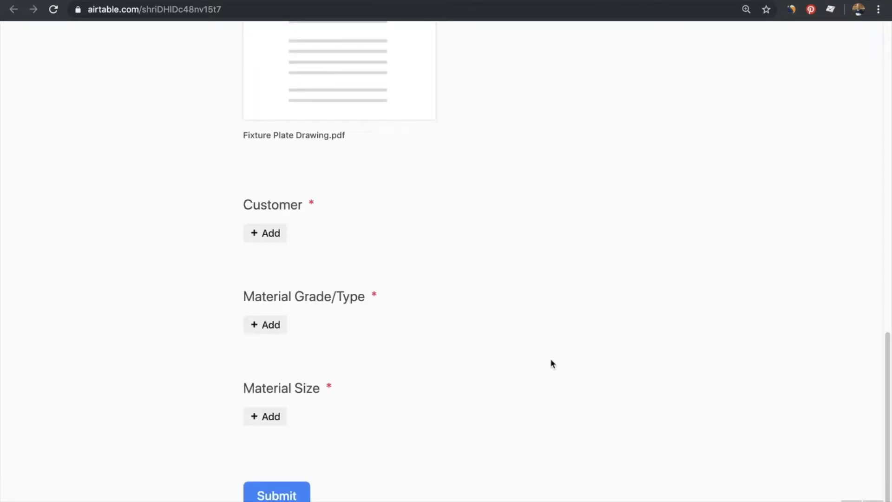
click(279, 233)
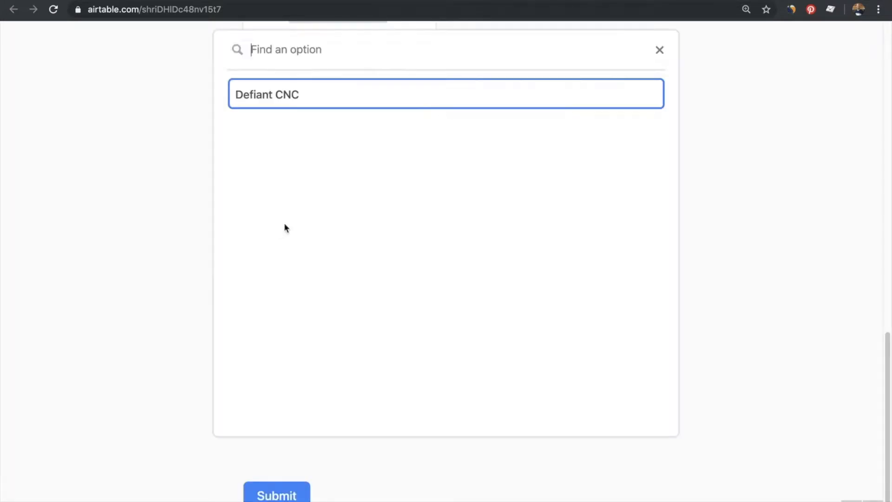
click(353, 100)
scroll(487, 364, down, 2)
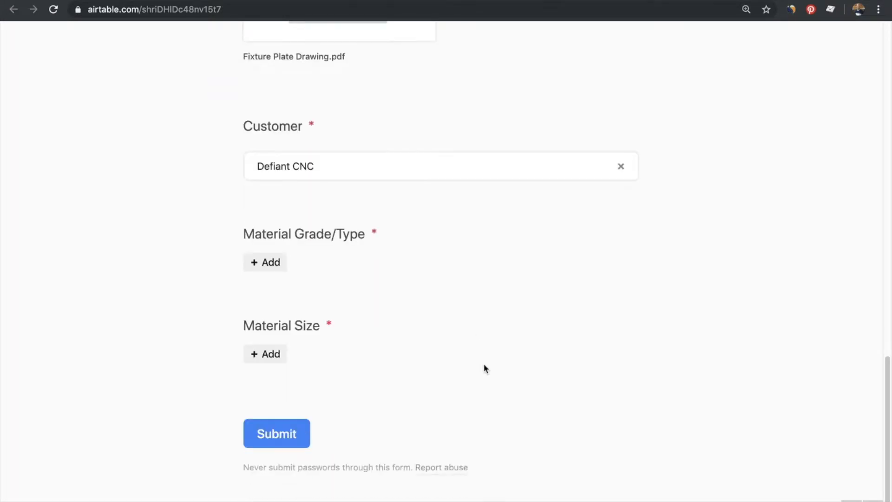
click(256, 262)
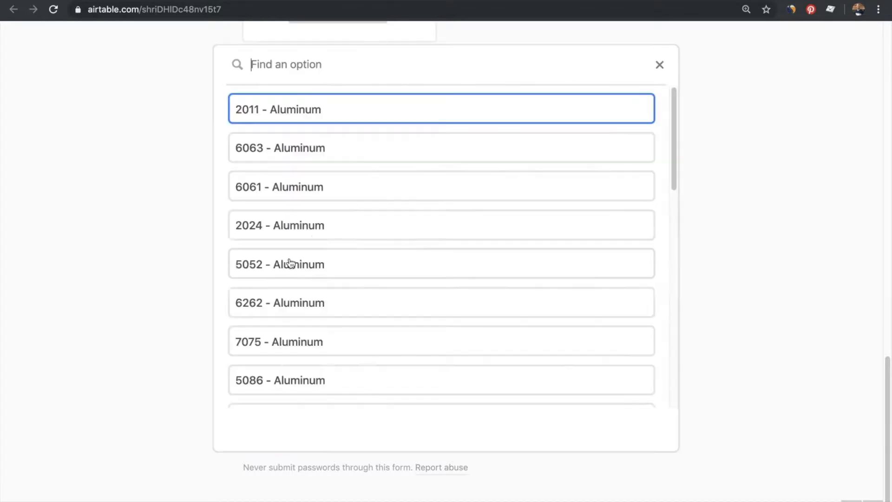
click(324, 184)
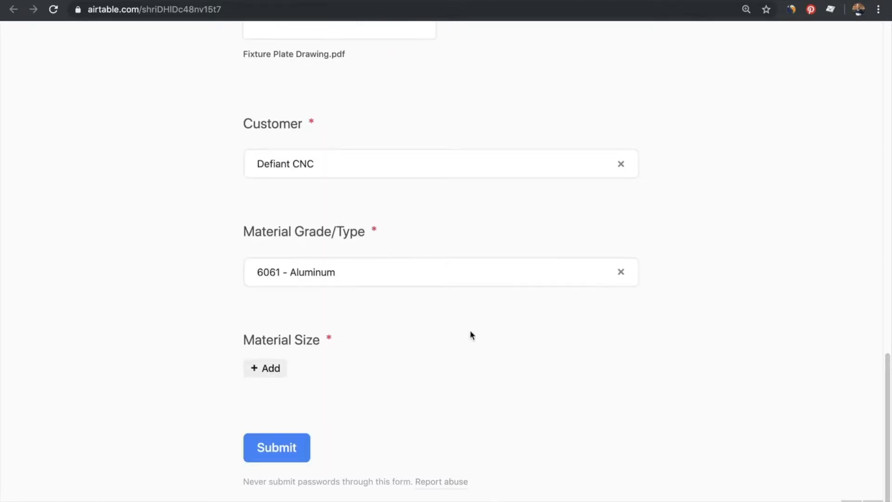
Set the material size to Rectangular Bar - 0.25 x 1.5 and submit the new part form.
scroll(469, 334, down, 1)
click(278, 355)
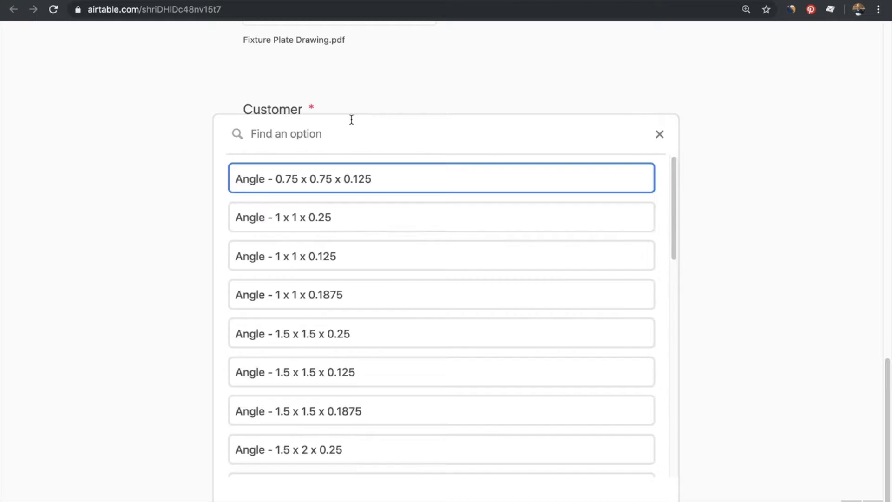
text(rectan)
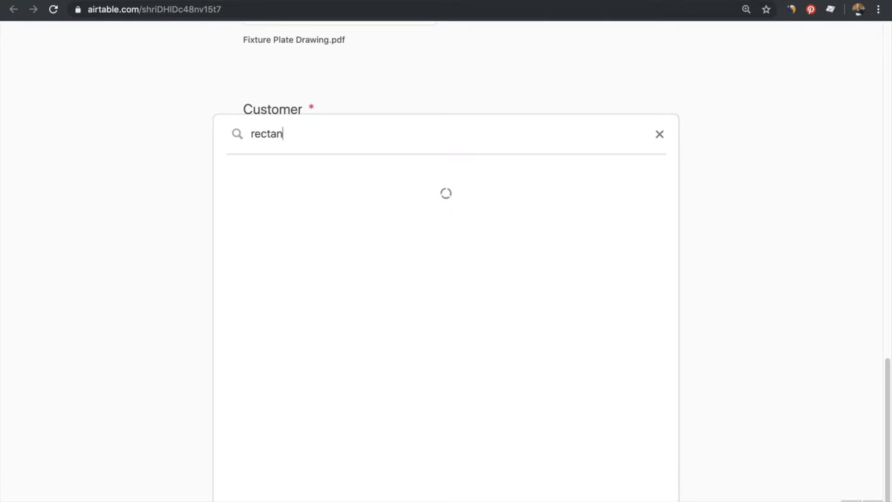
text(gular bar - 0.25)
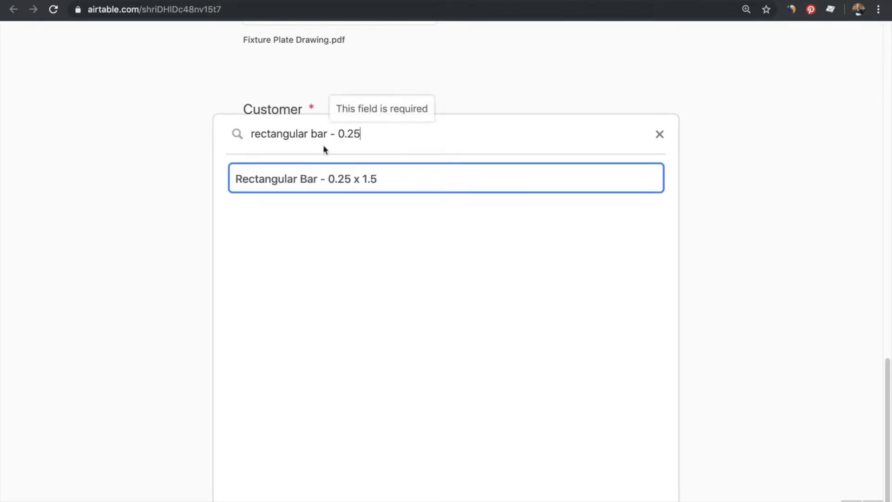
click(351, 177)
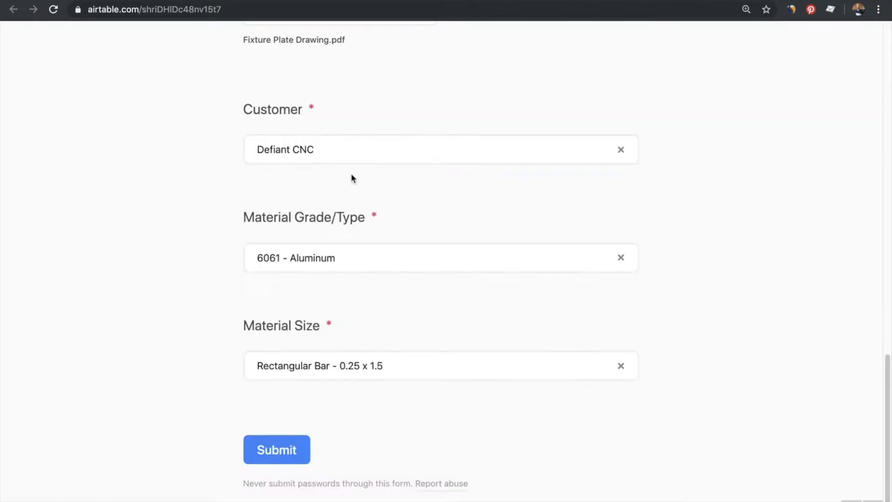
click(286, 452)
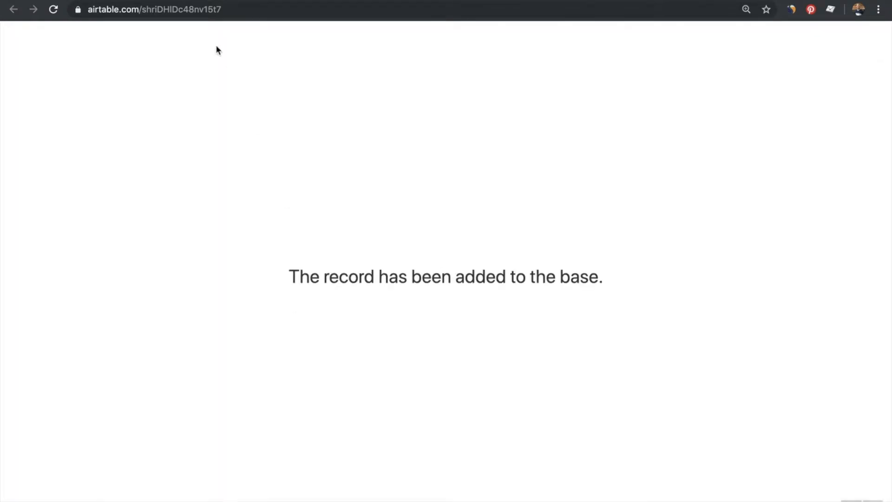
Return to the Defiant CNC base and show the Parts table in the Part Info view.
key(ctrl+Tab)
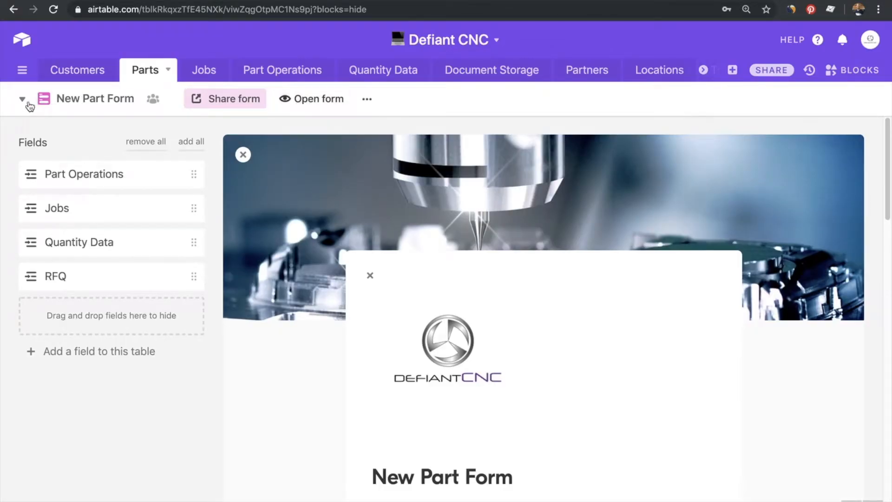
click(23, 99)
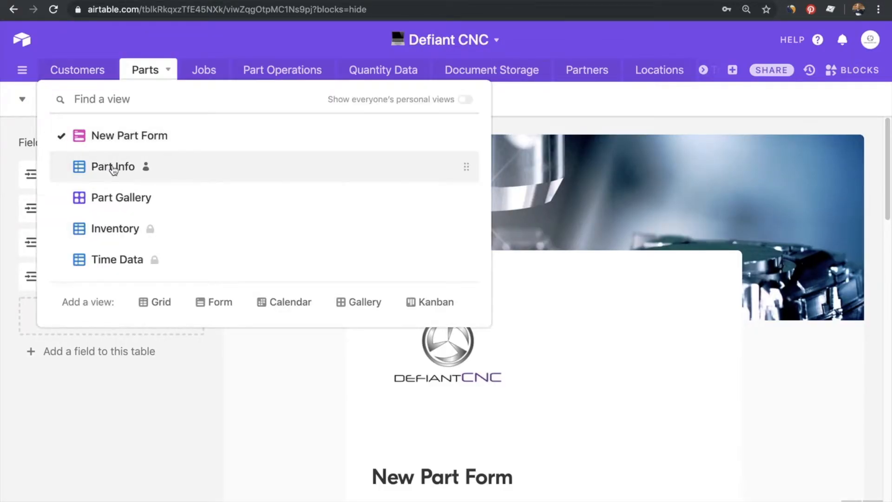
click(113, 167)
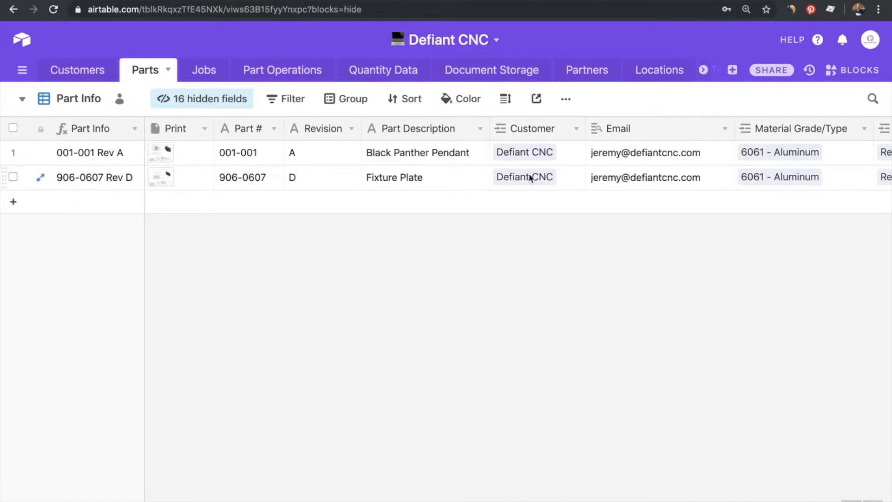
Open the attached print of part 906-0607, review the drawing down to its title block, and close it.
click(170, 180)
click(190, 183)
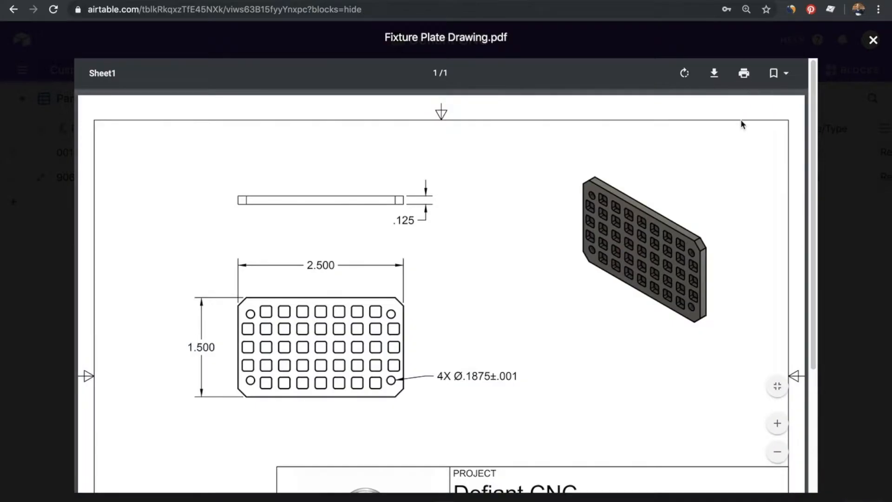
scroll(723, 185, down, 4)
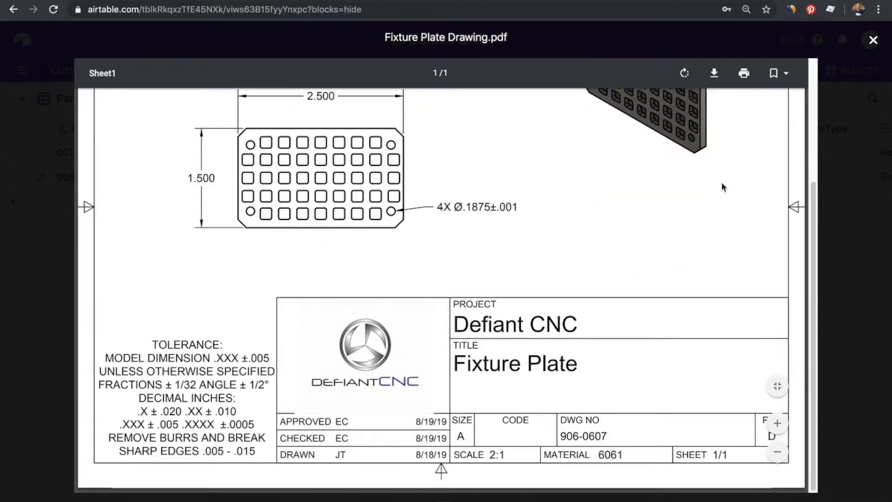
click(872, 39)
Open the New Job Form of the Jobs table and enter job number 1002 and the purchase order number.
click(205, 70)
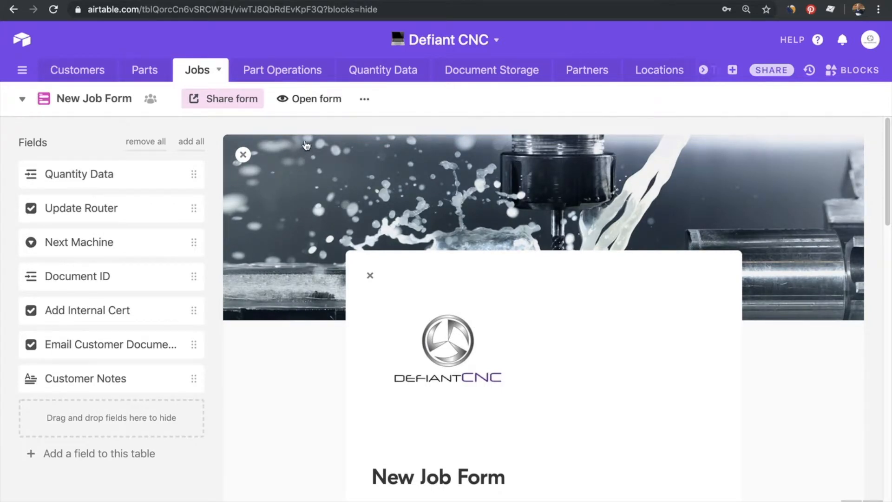
click(316, 99)
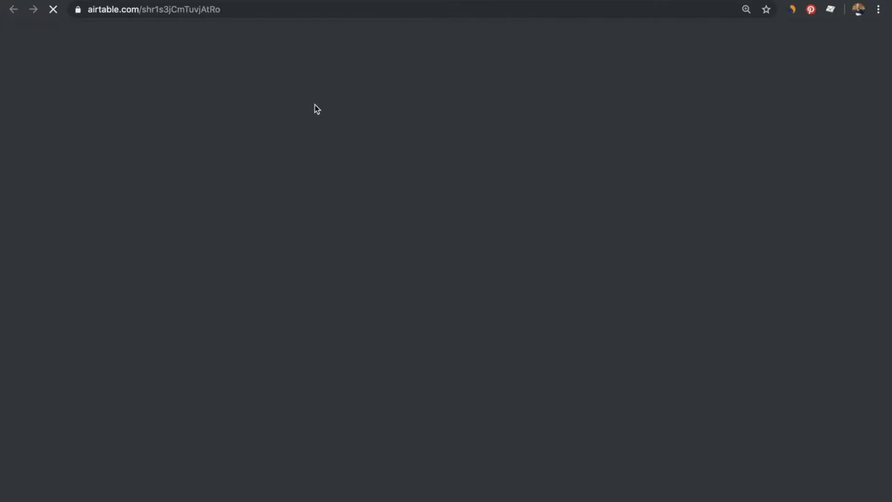
scroll(390, 260, down, 5)
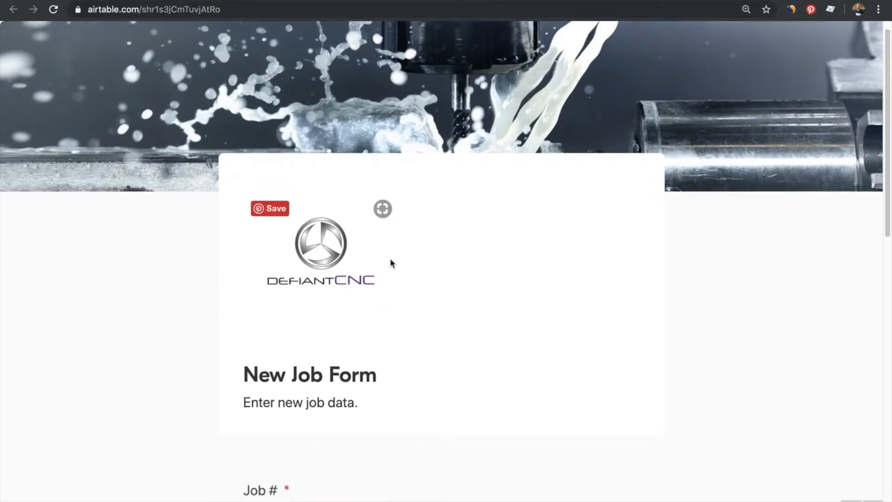
click(314, 309)
text(1002)
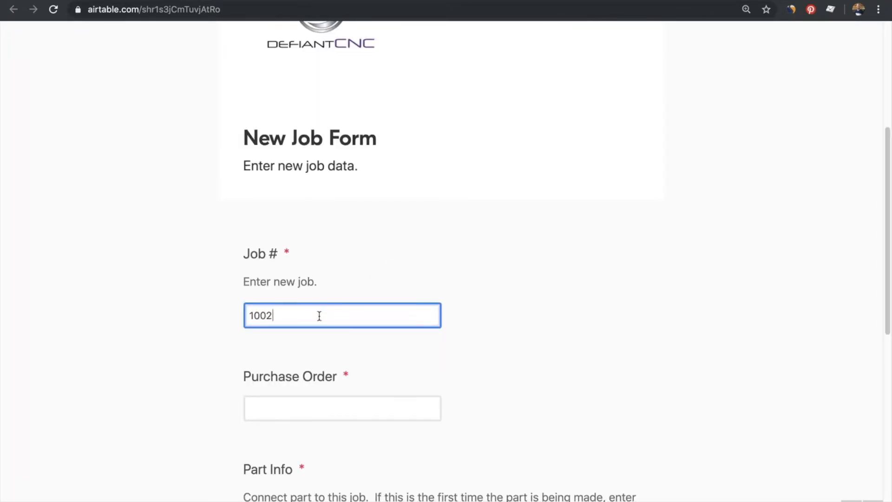
click(277, 417)
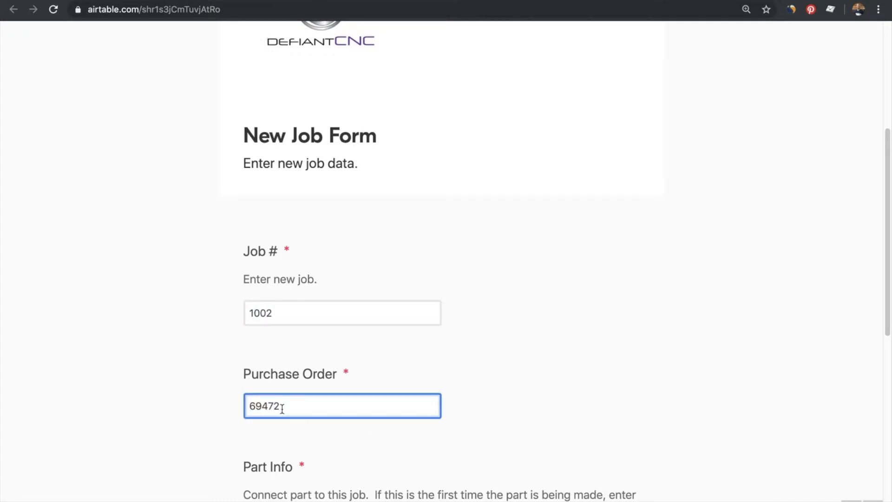
Connect part 906-0607 Rev D to the new job.
scroll(282, 408, down, 4)
click(277, 359)
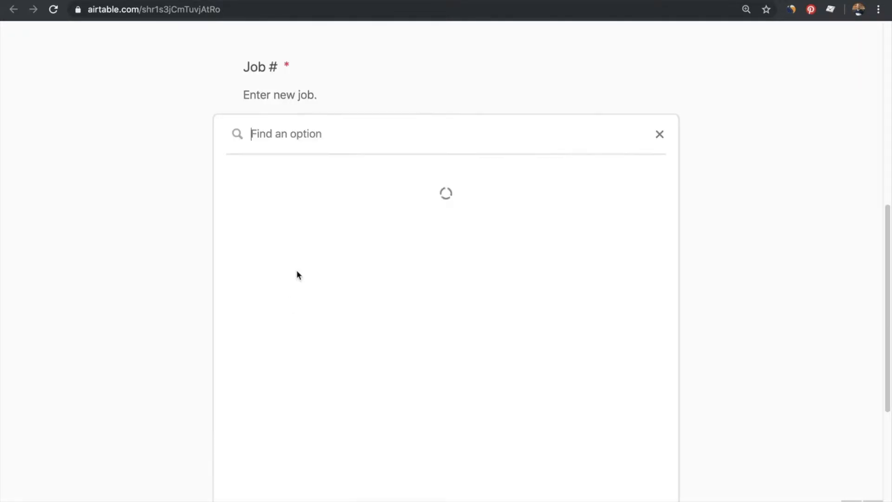
click(316, 216)
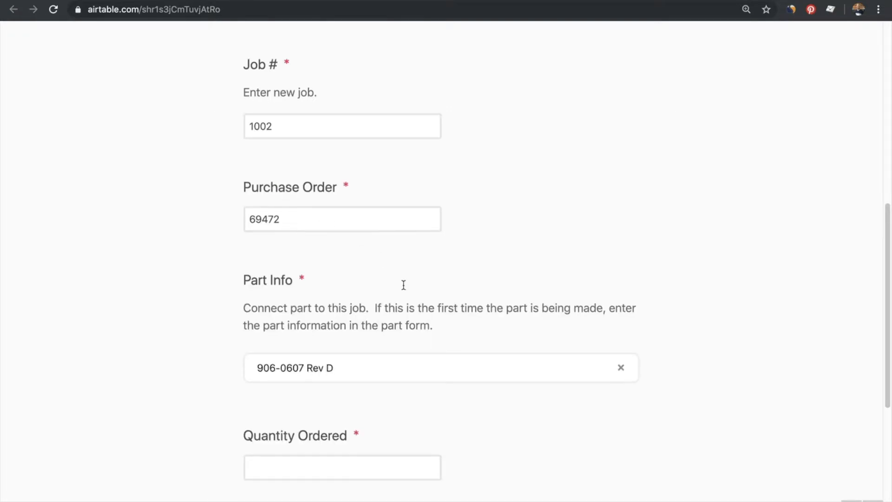
Set the job's ordered quantity to 55 and its due date to September 27, 2019.
scroll(404, 293, down, 4)
click(300, 306)
click(295, 301)
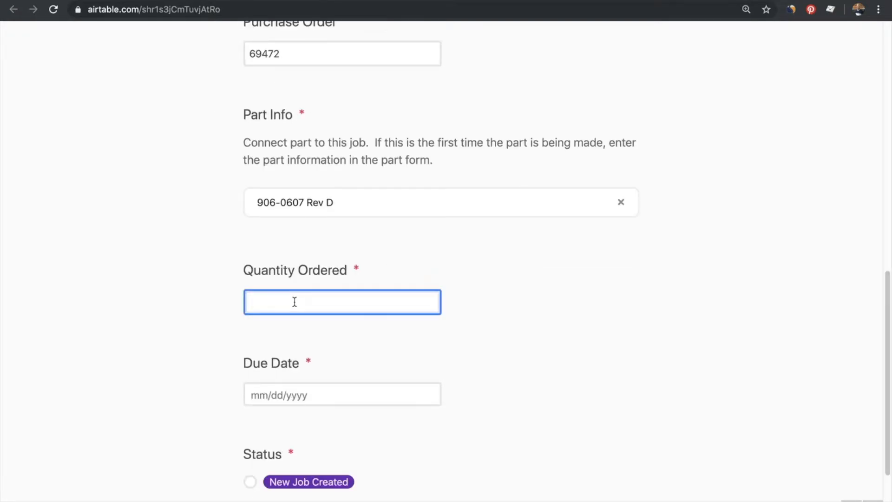
text(55)
click(277, 395)
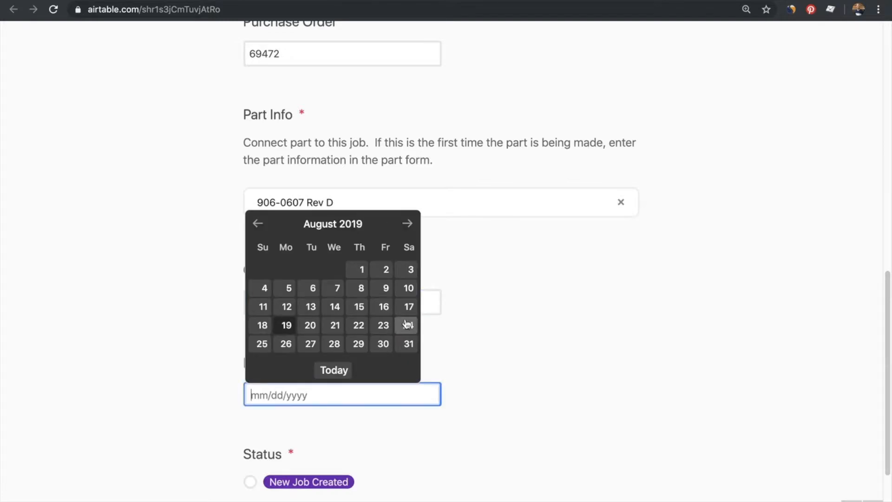
click(408, 223)
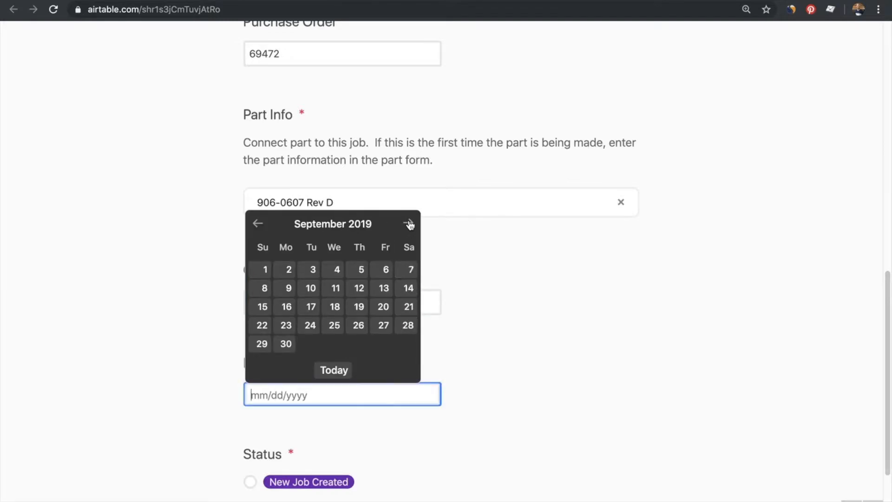
click(383, 325)
Set the job's status to New Job Created and submit the new job form.
scroll(311, 455, down, 3)
click(257, 356)
click(292, 434)
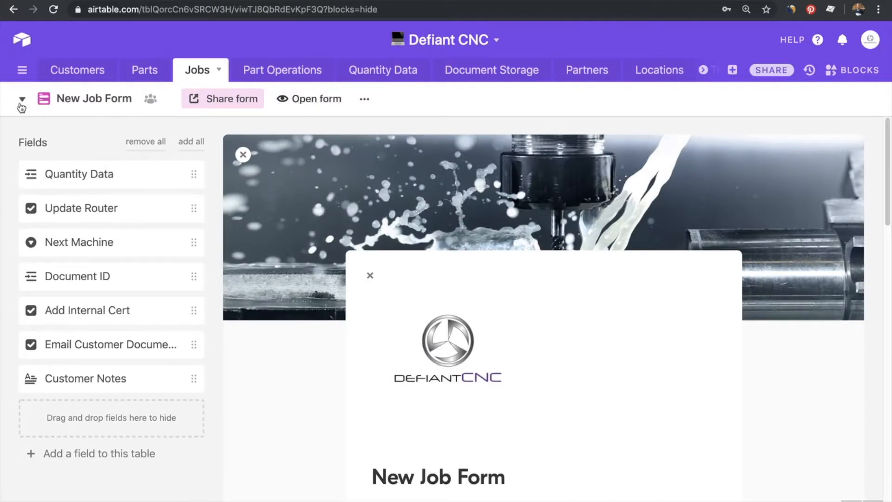
Check the jobs in the Job Info view and switch the Jobs table to the Job Gallery view.
click(22, 99)
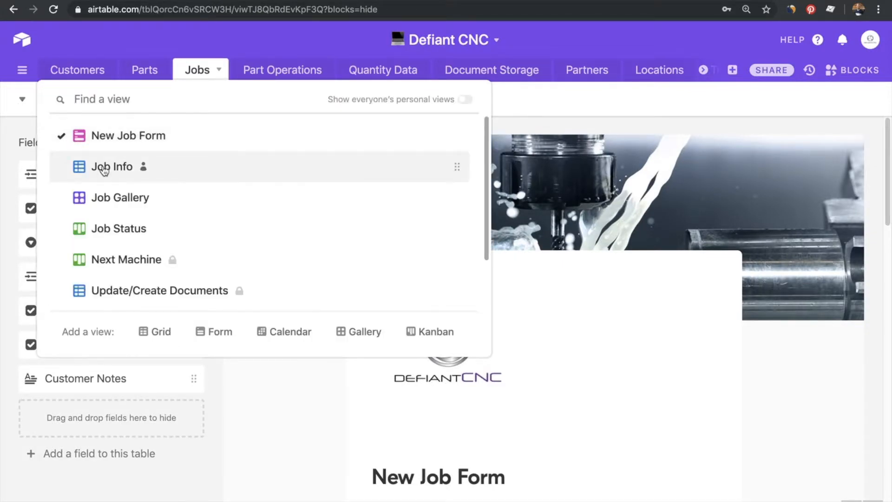
click(104, 169)
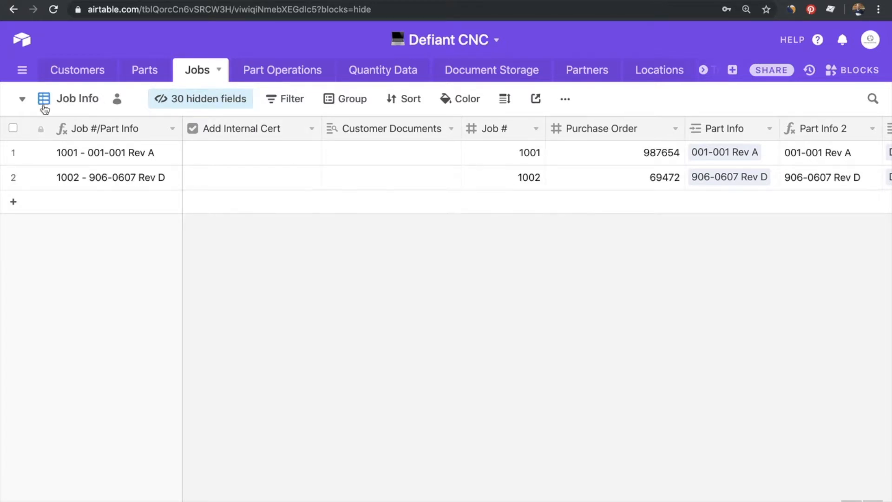
click(23, 100)
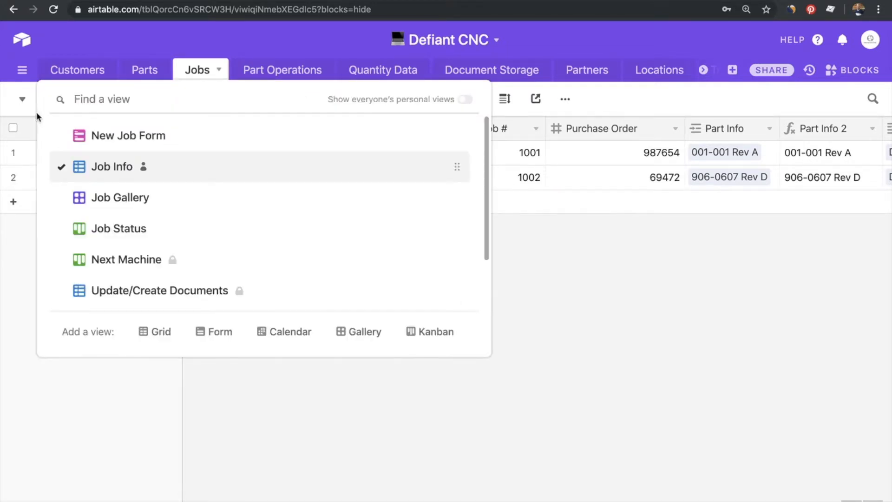
click(140, 204)
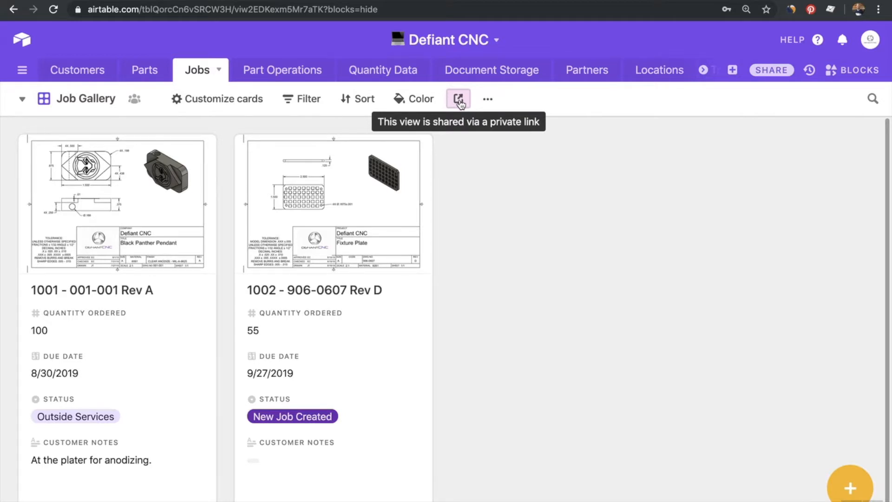
Turn off the Job Gallery shared link's existing password protection, and restrict access again with a newly entered password.
click(458, 100)
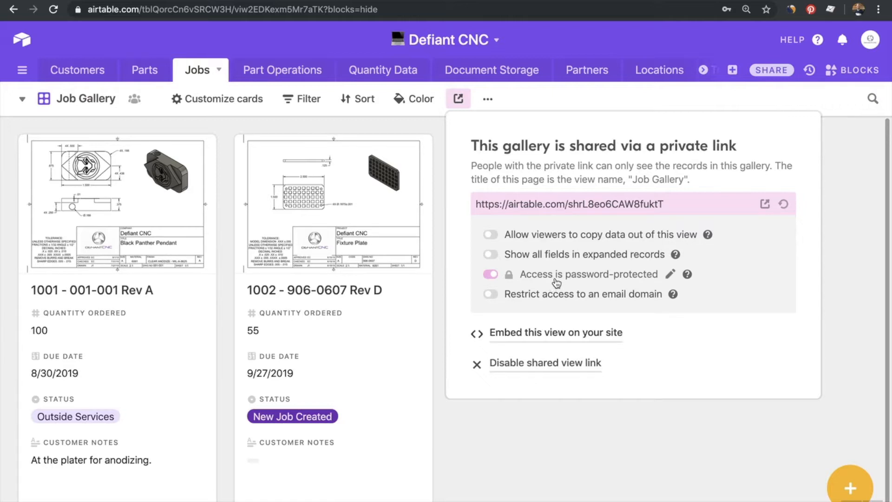
click(491, 275)
click(515, 321)
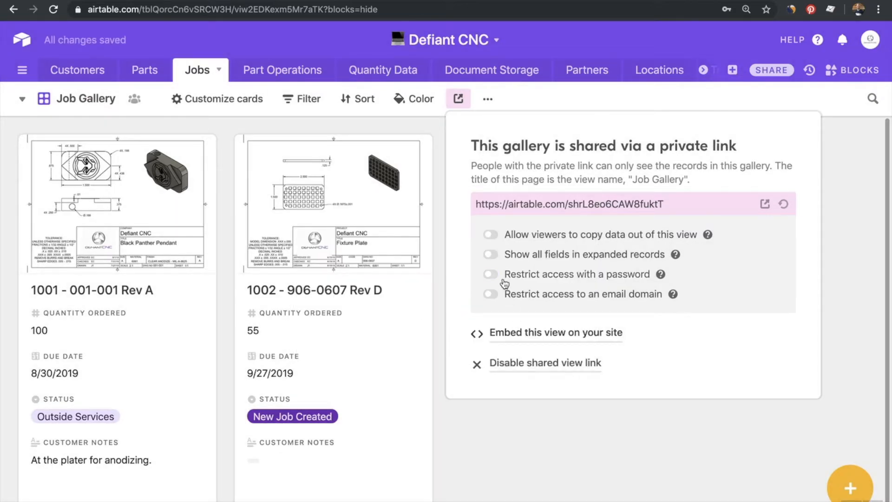
click(491, 274)
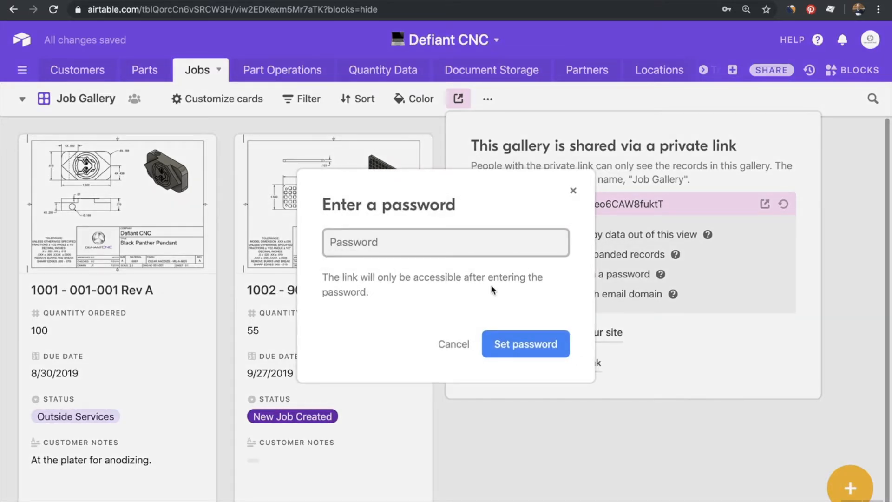
text(•••)
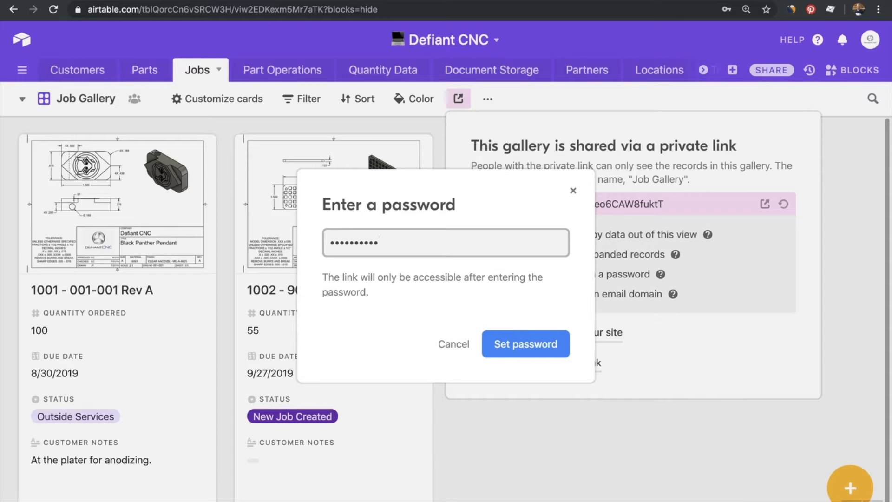
text(•••••••)
click(522, 342)
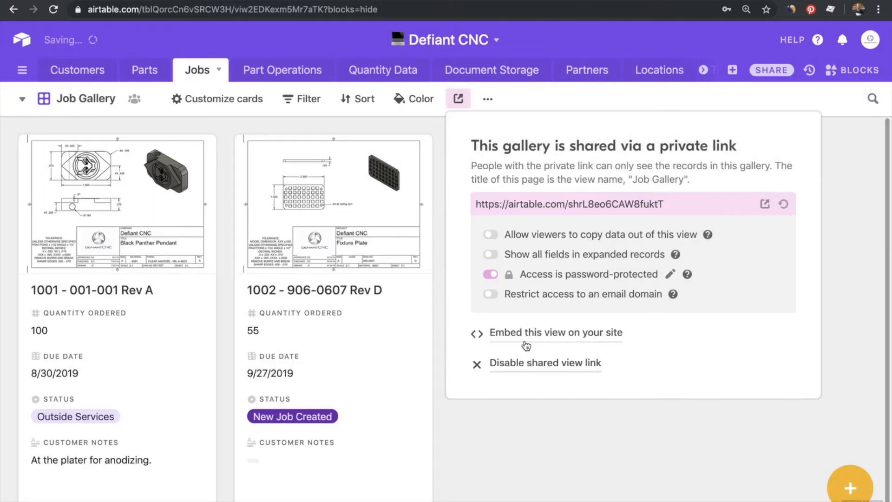
Copy the Job Gallery's private share link and open it in a new browser tab.
click(566, 203)
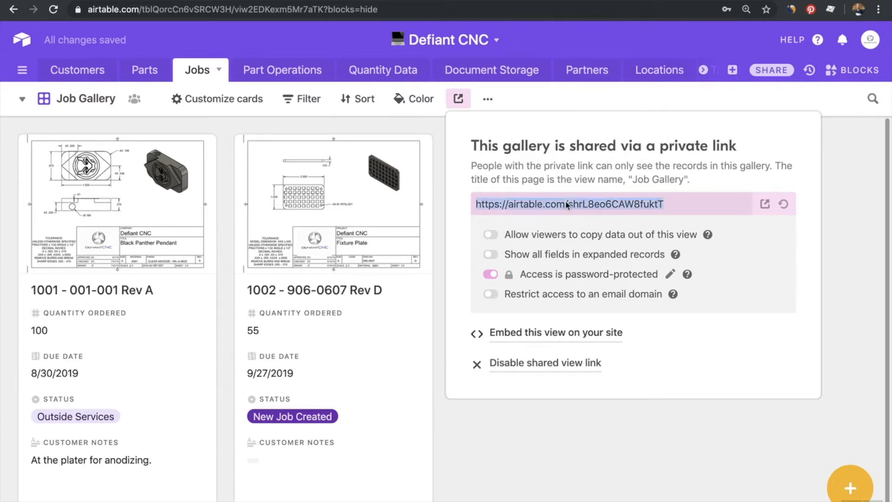
right_click(566, 203)
click(582, 227)
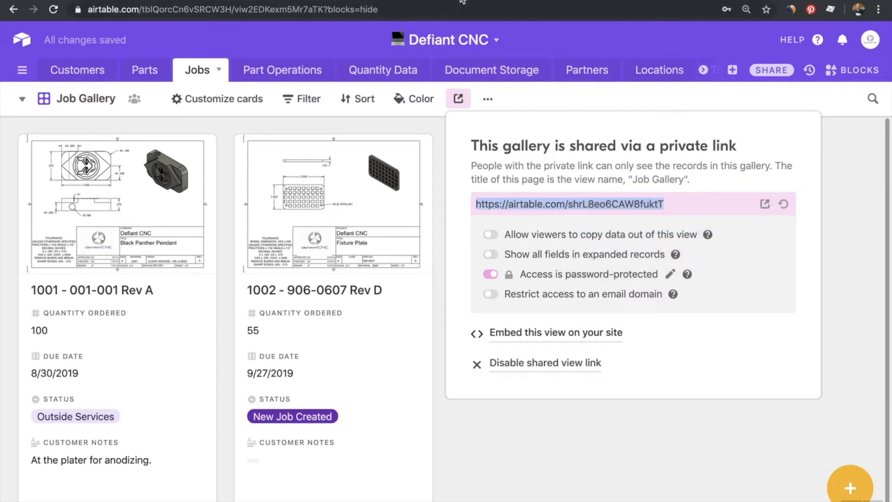
key(super+t)
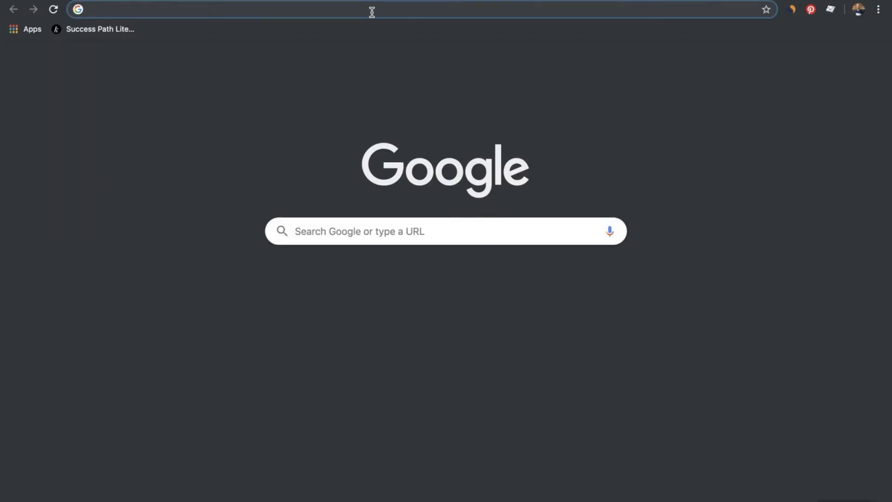
right_click(370, 10)
click(407, 80)
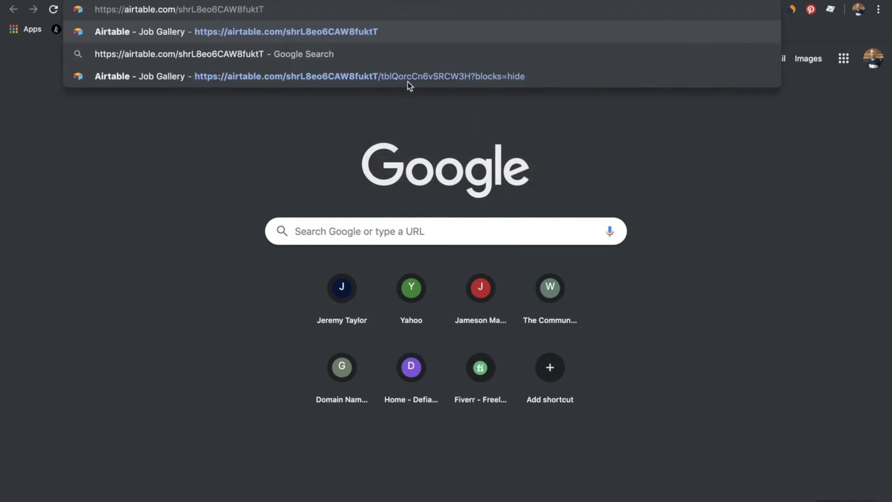
key(Return)
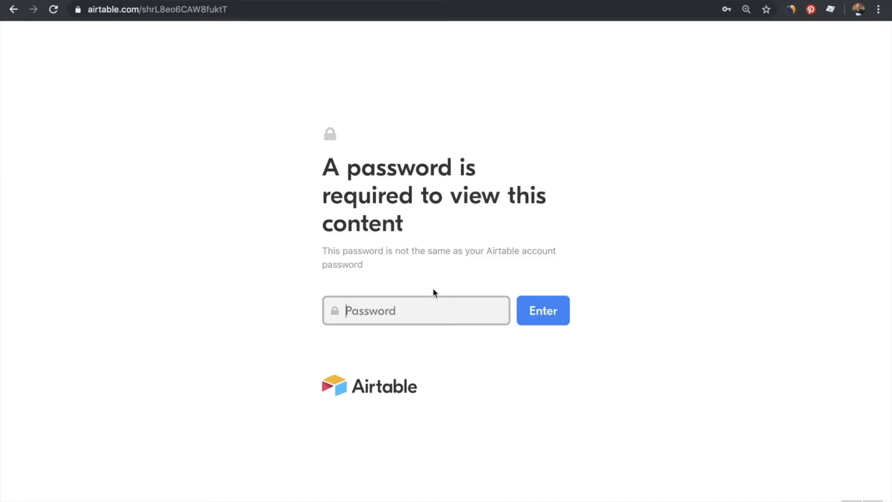
Unlock the shared Job Gallery with the shared-view password and decline the browser's offer to update the saved password.
text(p)
key(Return)
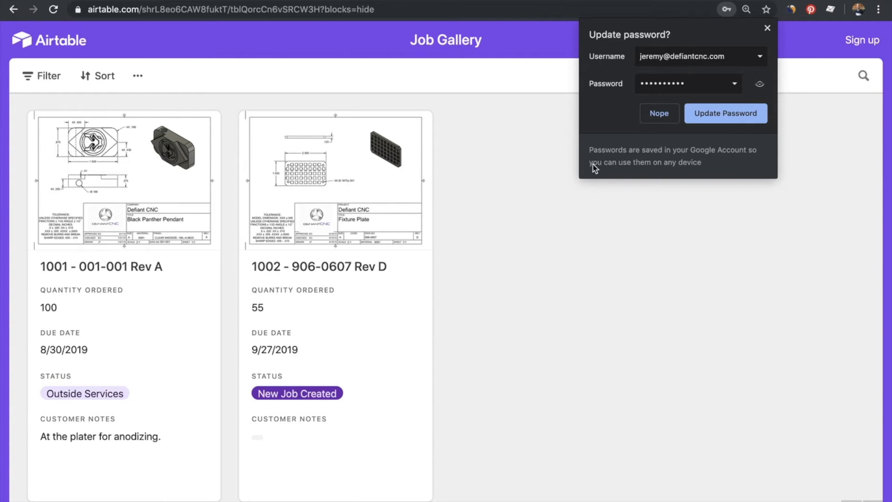
click(658, 116)
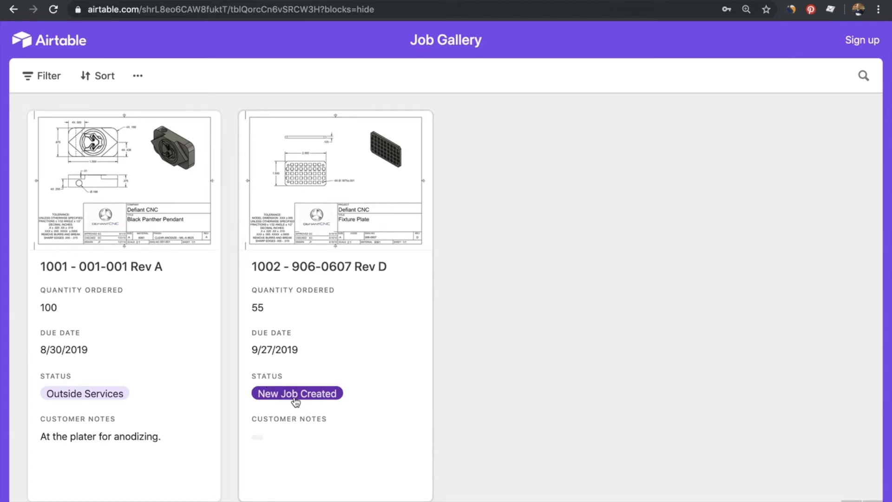
Return to the Defiant CNC base and, in the Job Status view, move job 1002 to Creating Program/Solid Model.
click(88, 1)
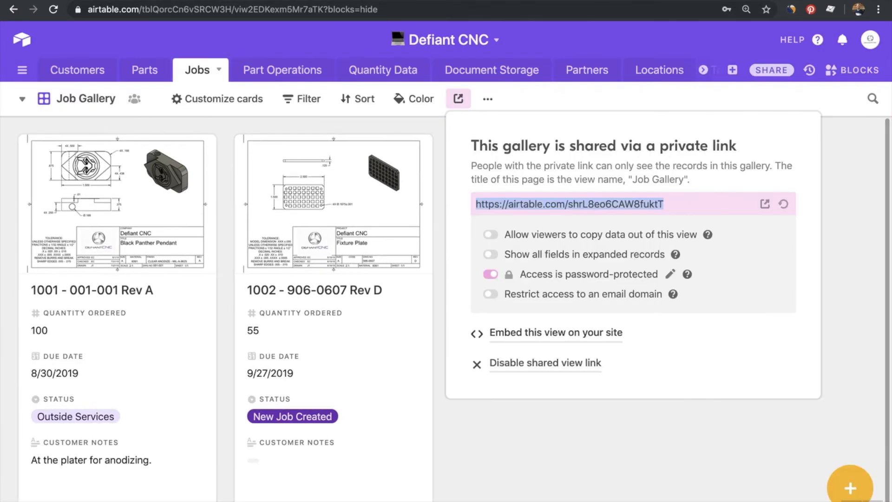
click(583, 456)
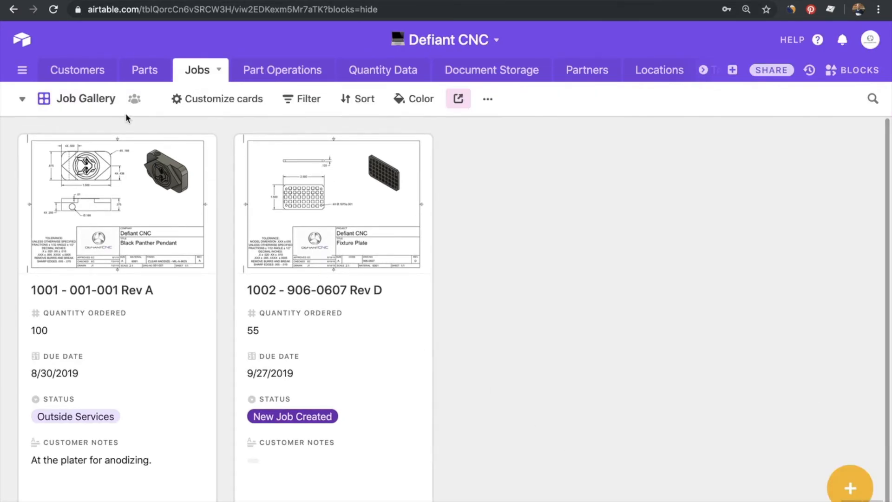
click(33, 104)
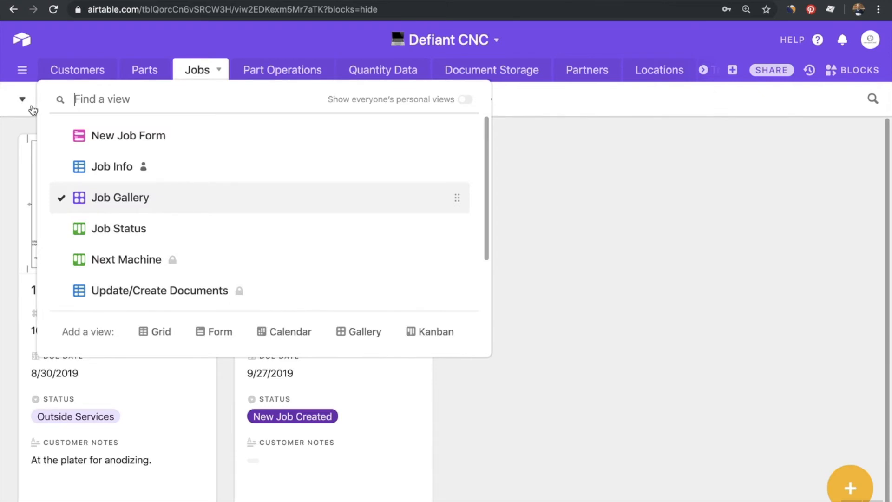
click(125, 241)
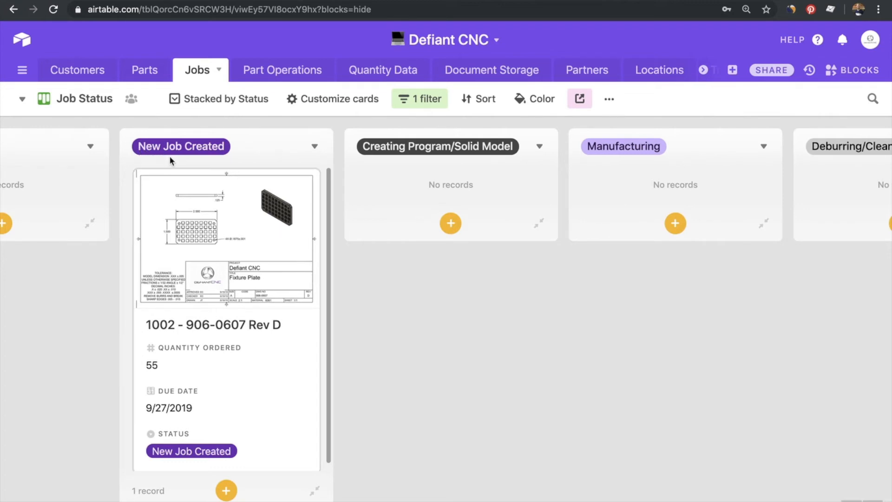
drag(206, 226, 442, 223)
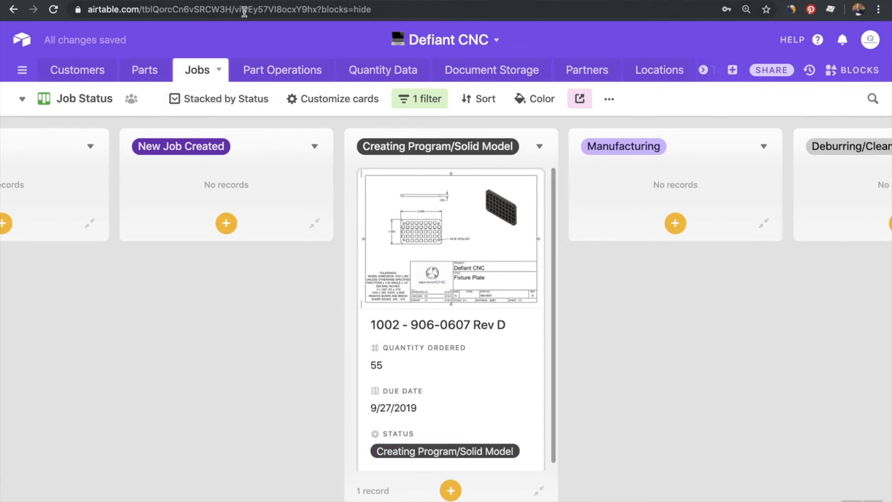
Reload the shared Job Gallery page in its browser tab to check job 1002's status.
click(507, 1)
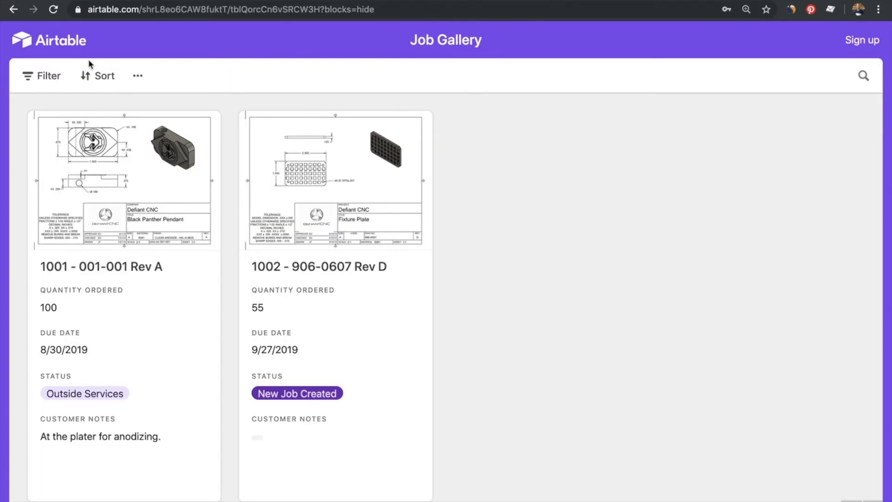
click(53, 9)
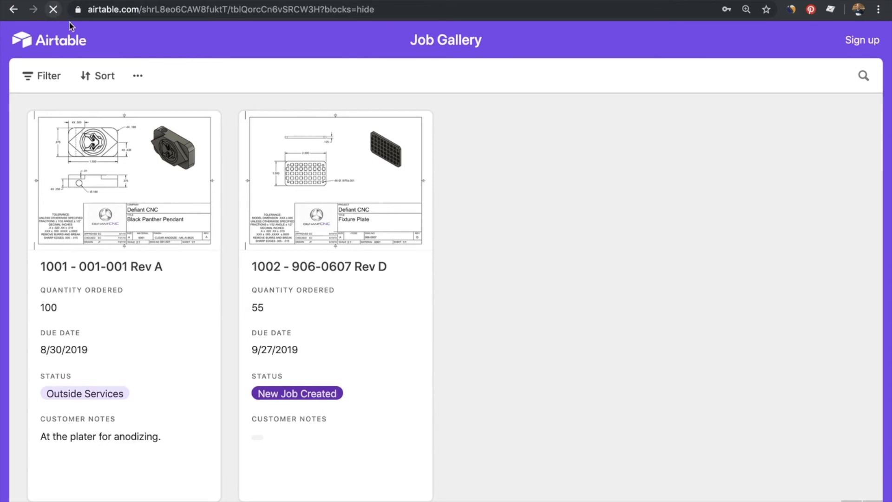